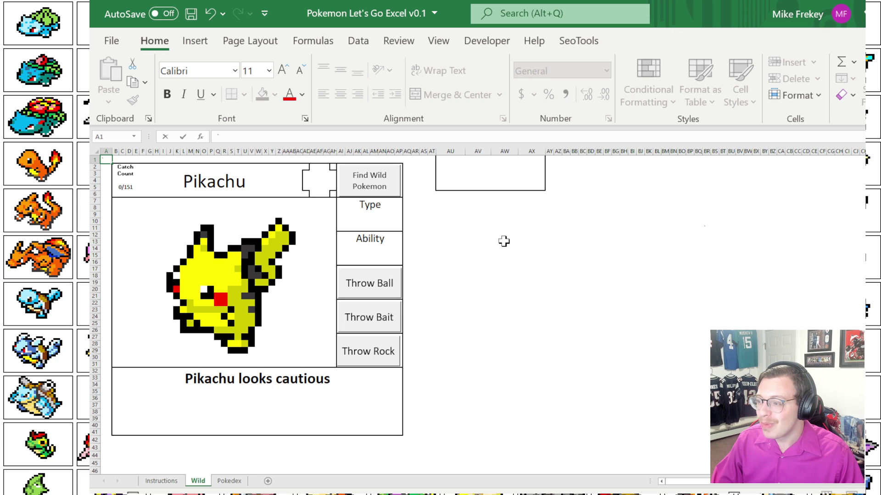
# - Set columns AQ:AX to Automatic (black) font so the helper data shows, and widen column B
pyautogui.click(531, 235)
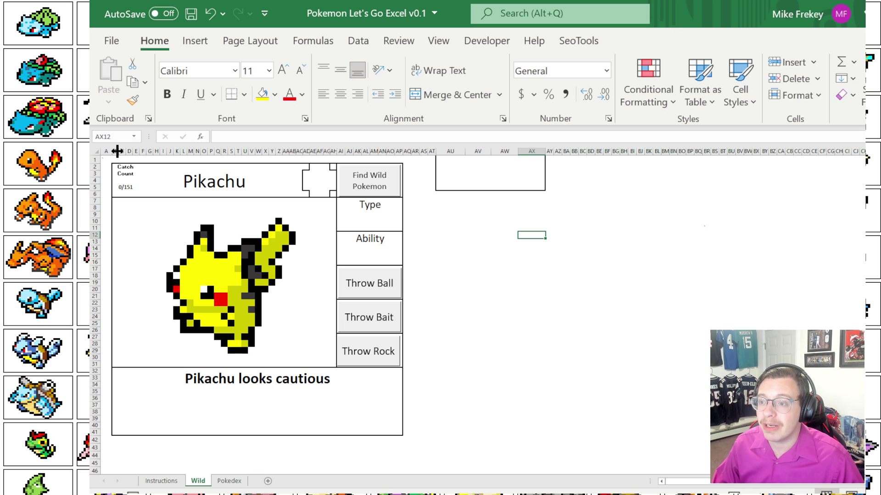
pyautogui.moveTo(116, 150); pyautogui.dragTo(105, 147)
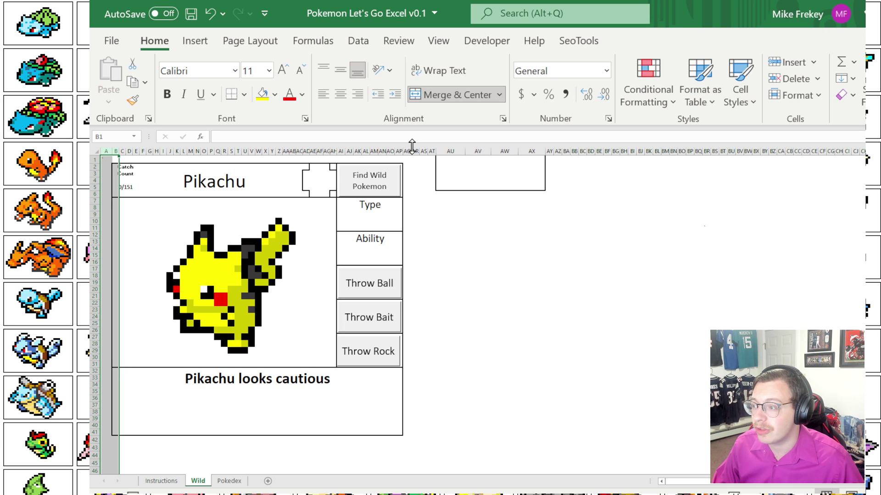
pyautogui.moveTo(407, 150); pyautogui.dragTo(534, 150)
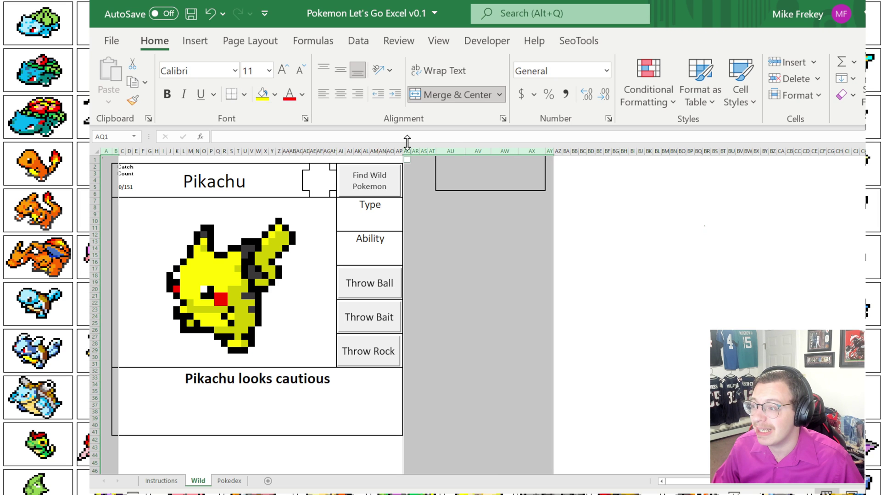
pyautogui.click(303, 95)
pyautogui.click(299, 116)
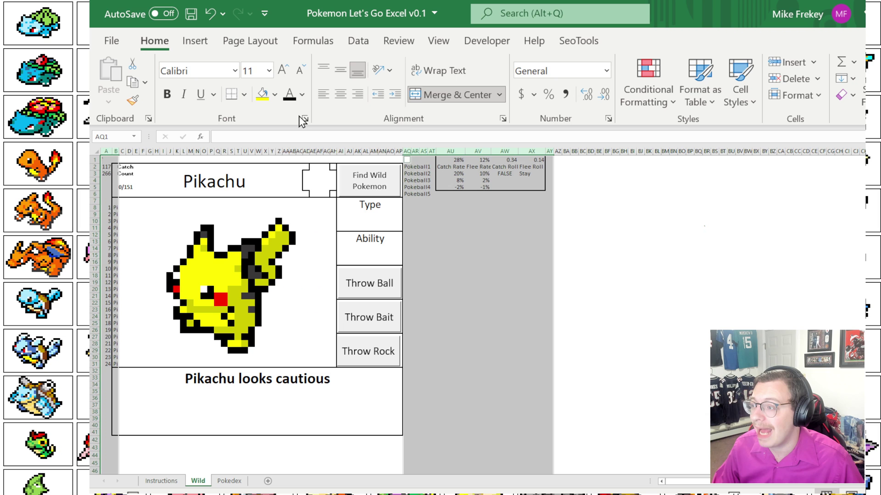
pyautogui.click(440, 214)
pyautogui.moveTo(120, 152); pyautogui.dragTo(178, 153)
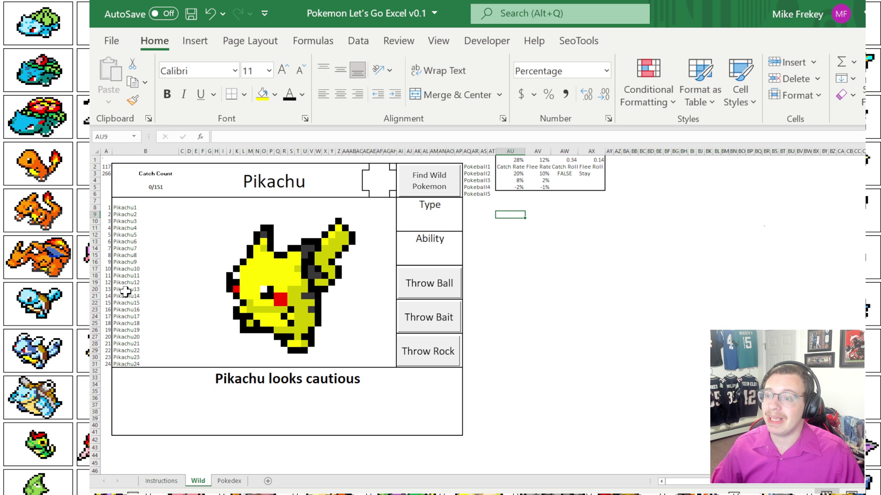
pyautogui.click(259, 188)
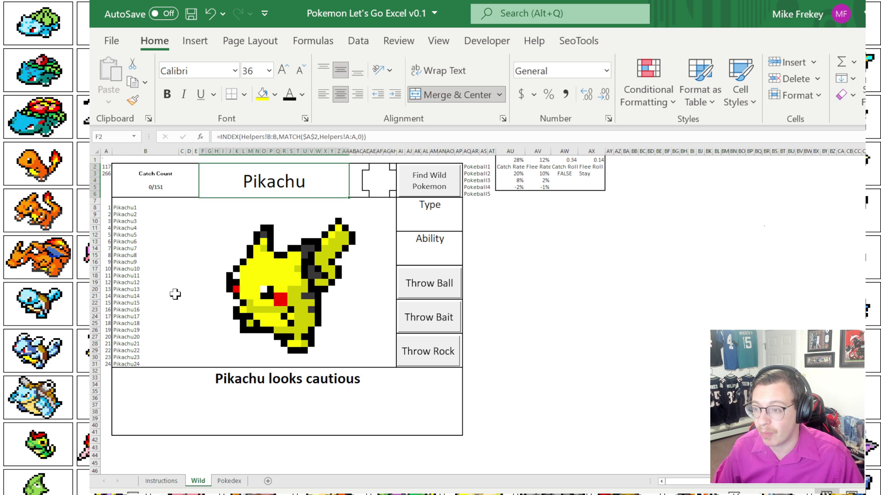
pyautogui.moveTo(140, 208); pyautogui.dragTo(334, 297)
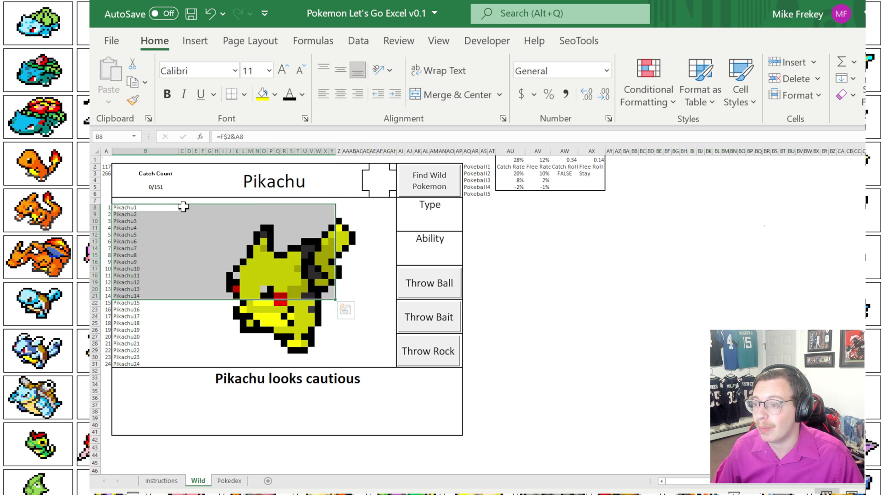
pyautogui.moveTo(179, 207); pyautogui.dragTo(395, 366)
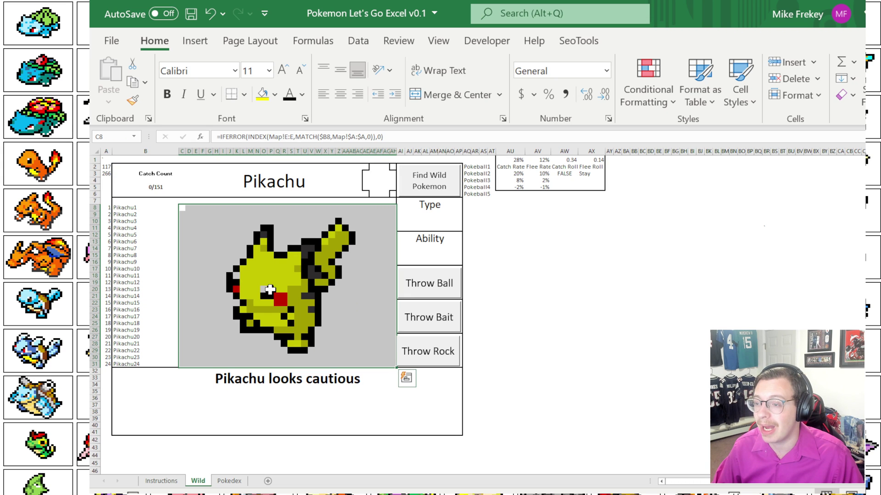
pyautogui.click(181, 208)
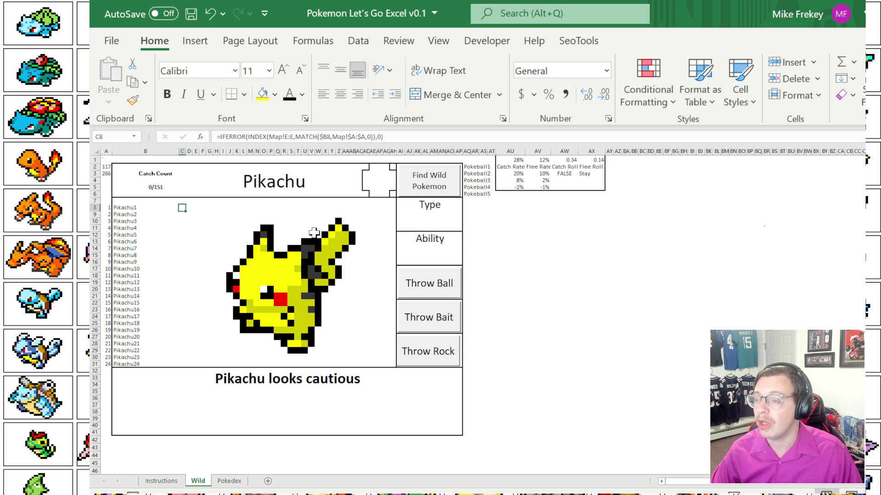
pyautogui.press('Right')
pyautogui.press('Right')
pyautogui.press('Right')
pyautogui.press('Right')
pyautogui.press('Right')
pyautogui.press('Right')
pyautogui.press('Right')
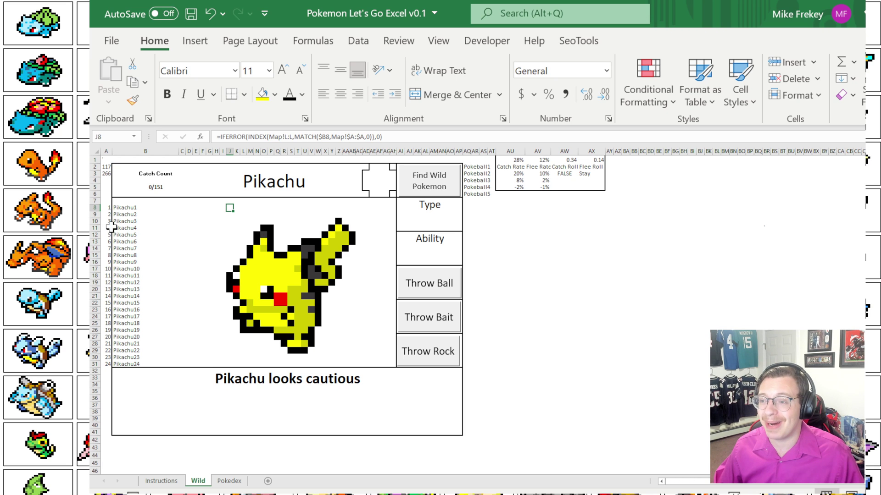
pyautogui.moveTo(133, 210); pyautogui.dragTo(179, 343)
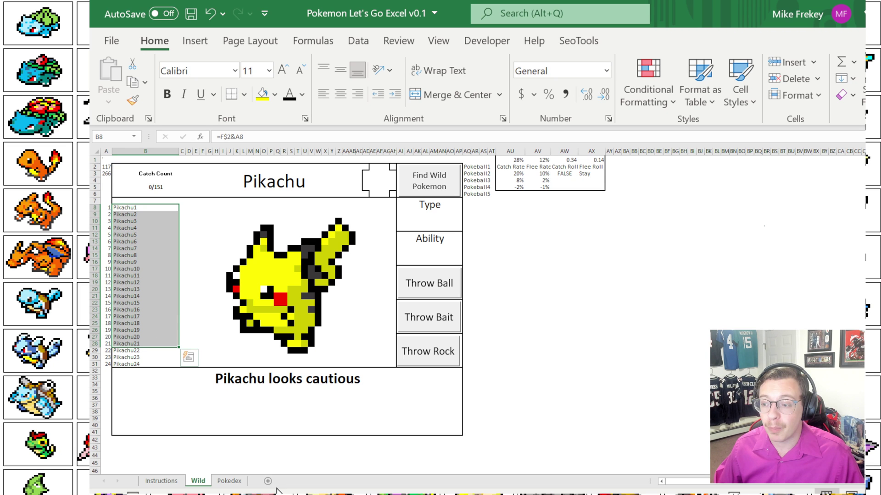
# - Unhide the Map sheet from the workbook's list of hidden sheets
pyautogui.rightClick(241, 484)
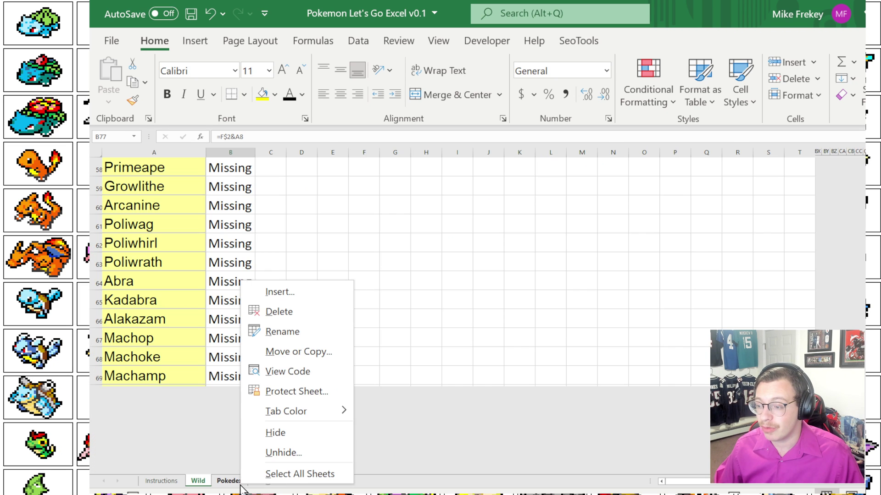
pyautogui.click(277, 453)
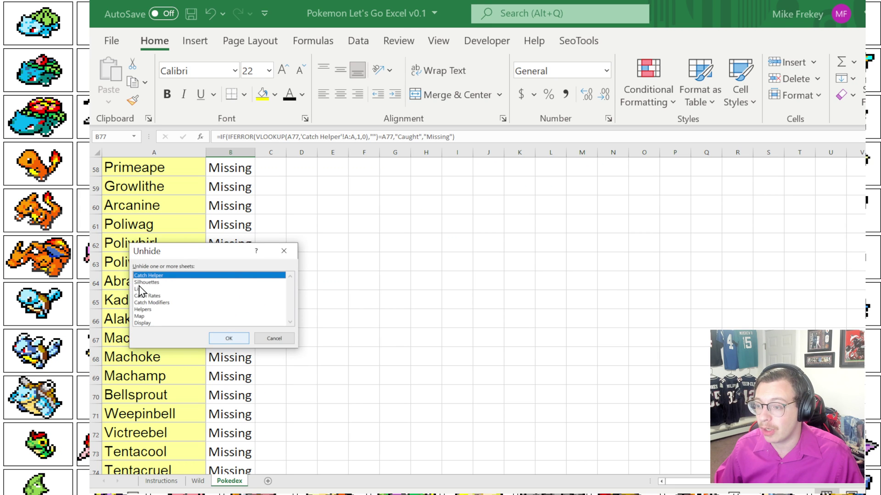
pyautogui.click(150, 317)
pyautogui.click(228, 338)
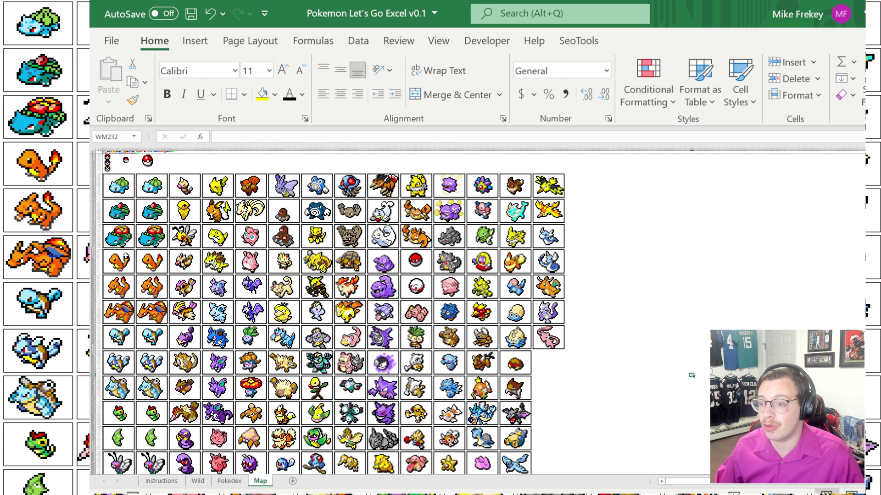
# - Scroll to Pikachu's sprite on Map and inspect its body cells, such as one holding 11
pyautogui.scroll(-2, 131, 311)
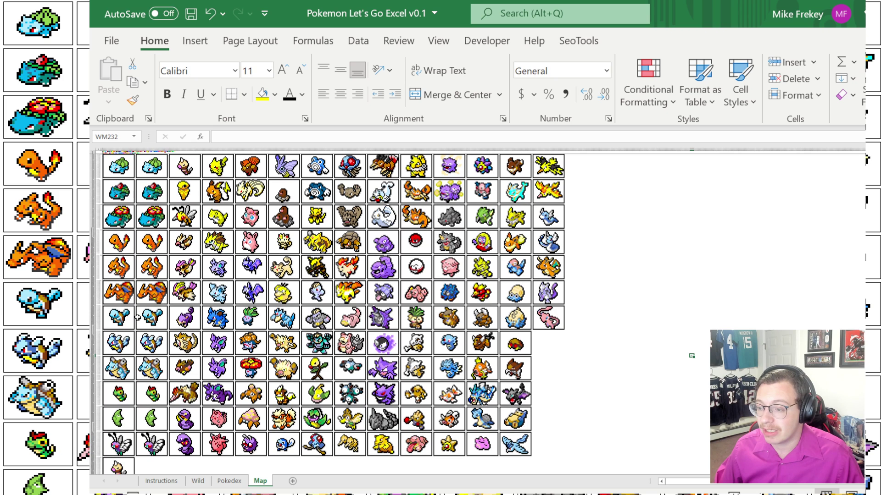
pyautogui.scroll(-3, 131, 311)
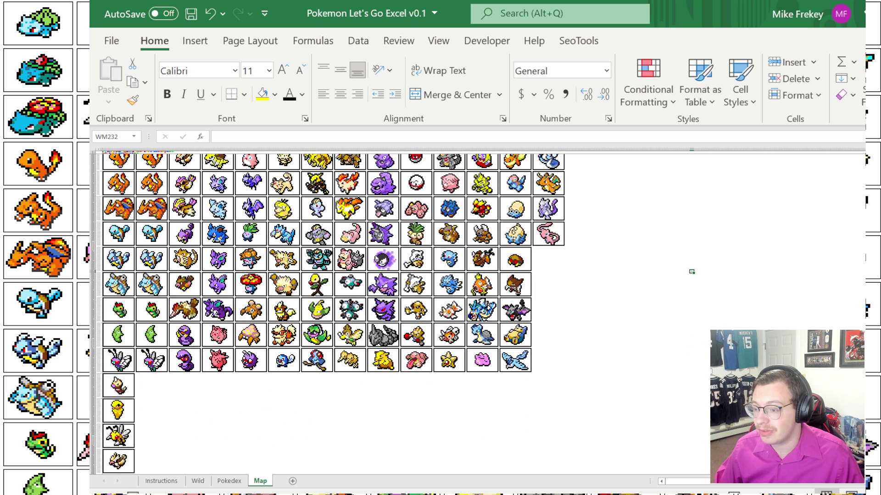
pyautogui.scroll(-2, 119, 321)
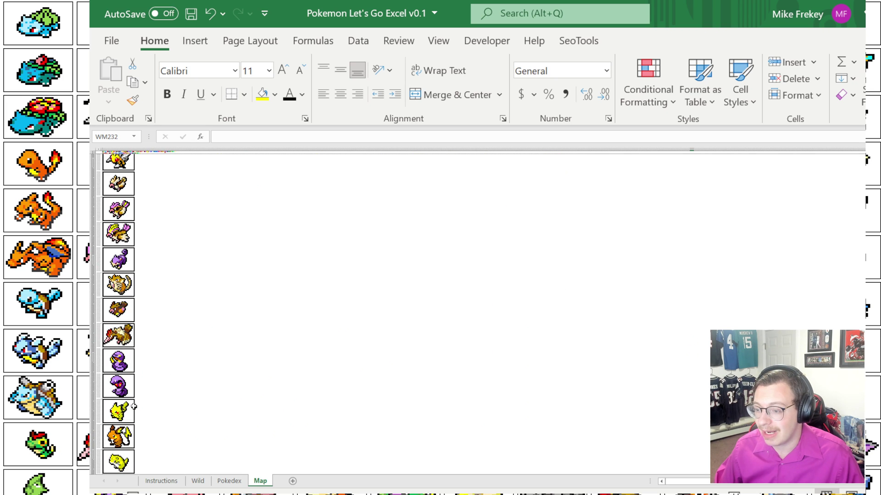
pyautogui.click(114, 415)
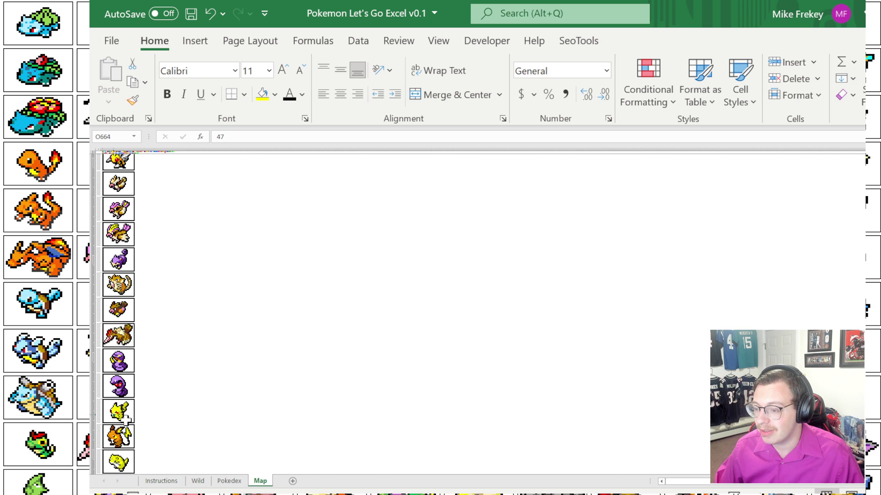
pyautogui.scroll(-1, 334, 334)
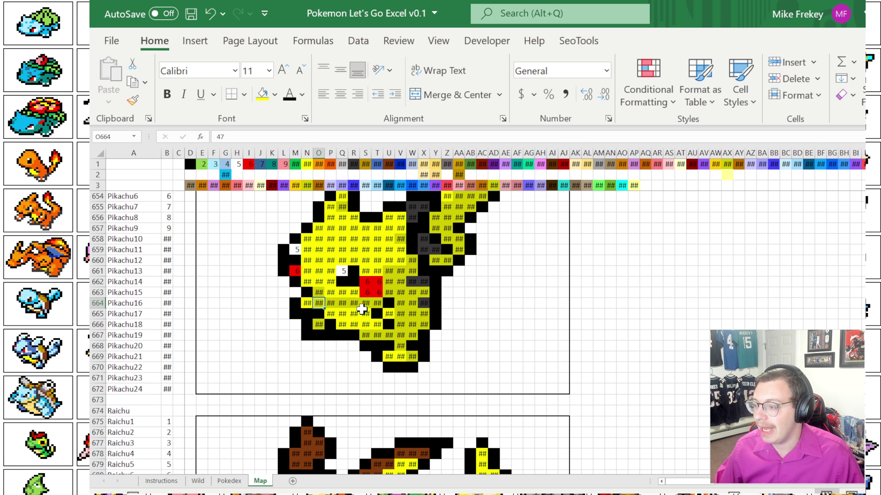
pyautogui.scroll(2, 362, 308)
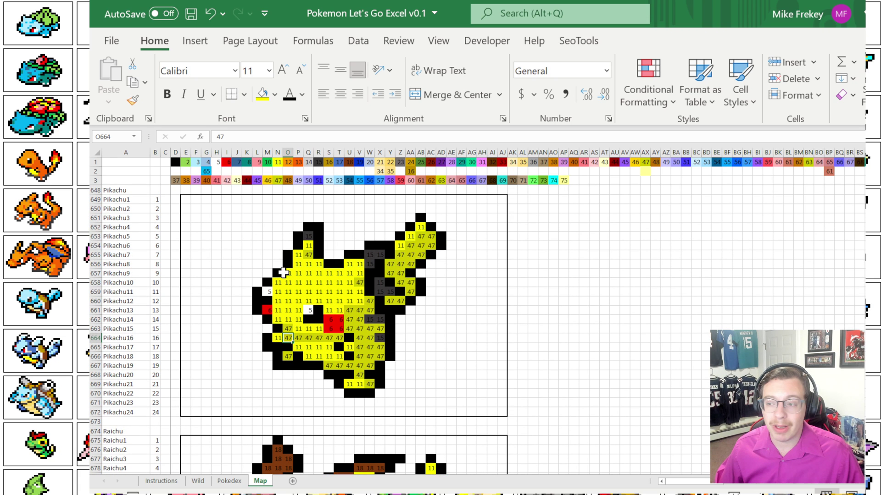
pyautogui.moveTo(298, 265); pyautogui.dragTo(384, 363)
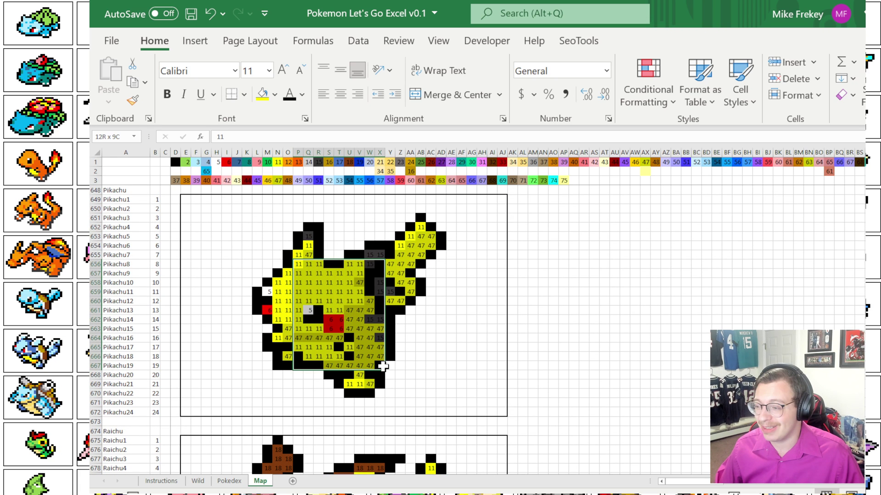
pyautogui.click(317, 289)
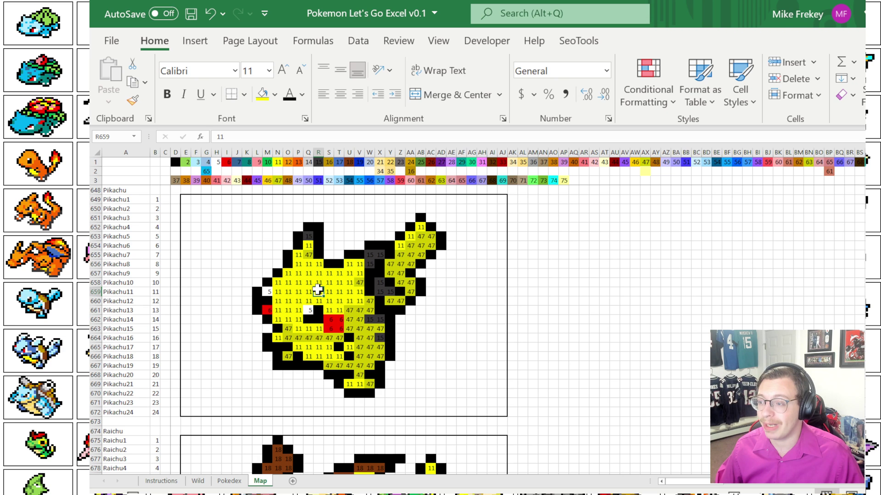
# - Check the colour key numbers and outline pixels, then select the =$A648&B649 labels A649:A672
pyautogui.click(176, 162)
pyautogui.moveTo(750, 156); pyautogui.dragTo(862, 162)
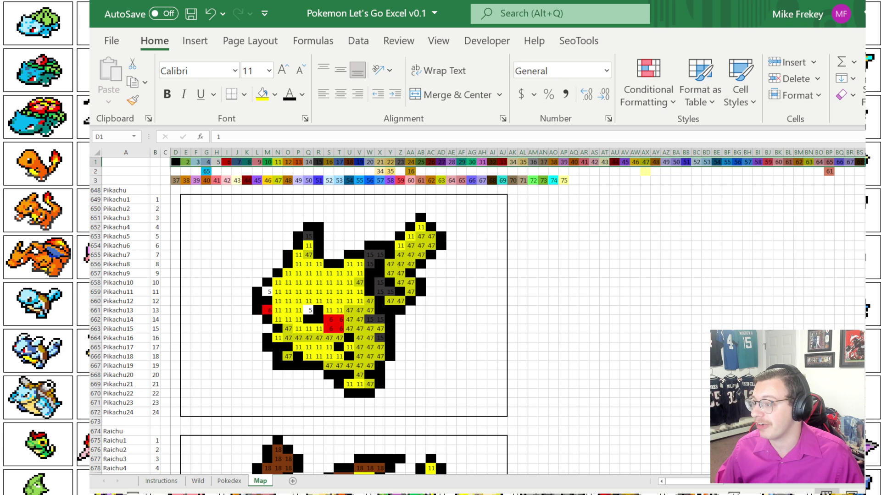
pyautogui.click(442, 288)
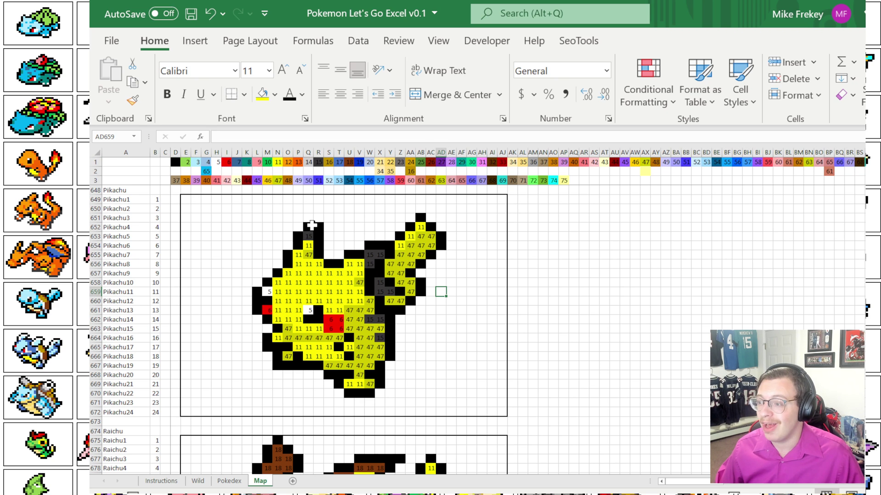
pyautogui.click(297, 235)
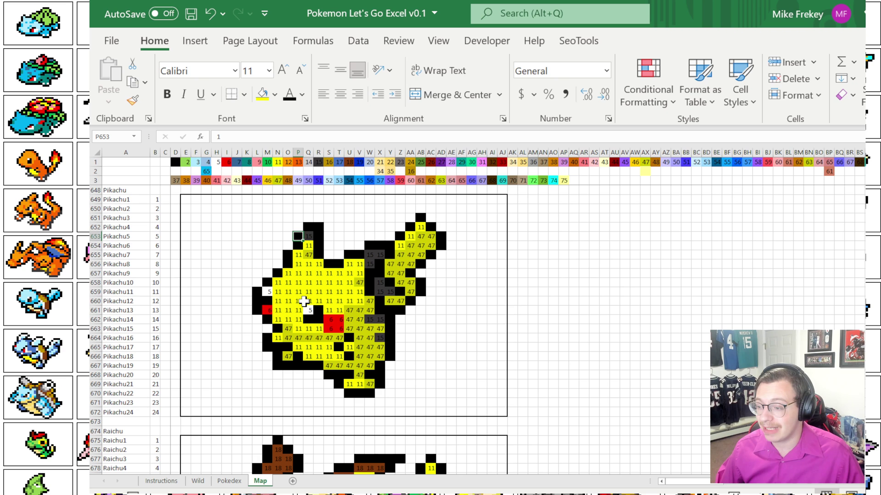
pyautogui.click(114, 199)
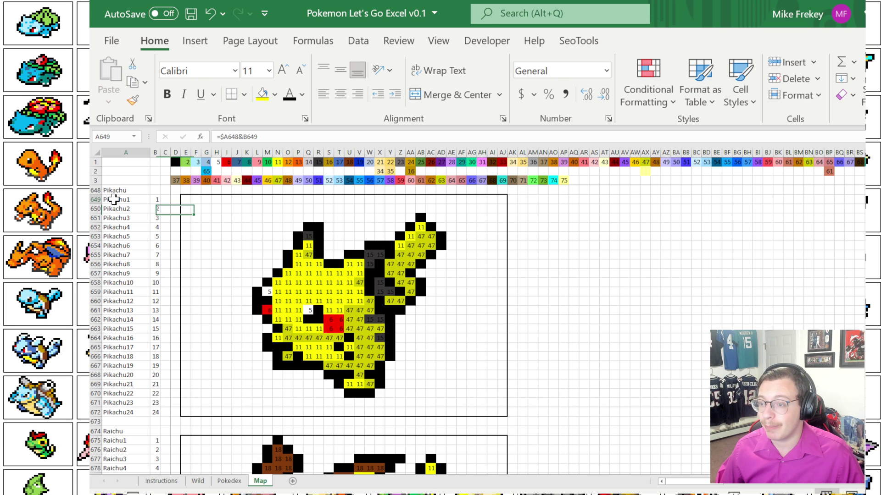
pyautogui.moveTo(113, 199); pyautogui.dragTo(134, 413)
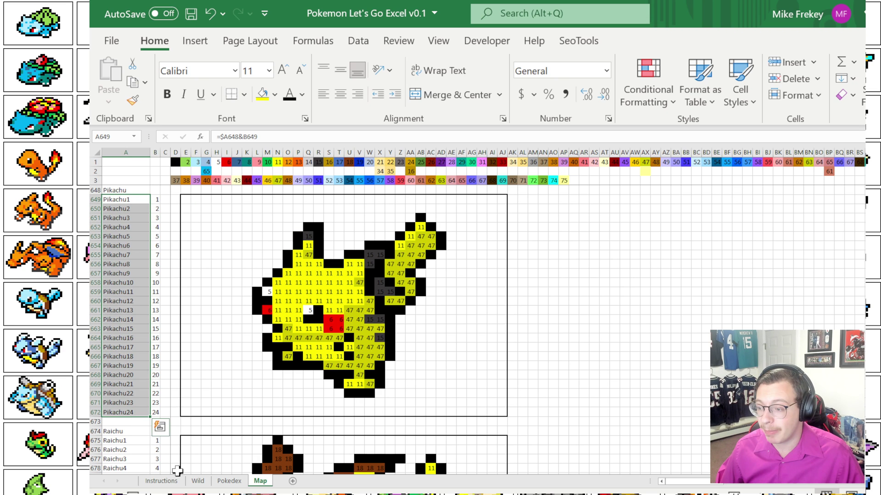
# - On Wild, read the INDEX/MATCH formulas in C8 and D8 and B8's label formula, then return to Map
pyautogui.hotkey('ctrl', 'pageup')
pyautogui.hotkey('ctrl', 'pageup')
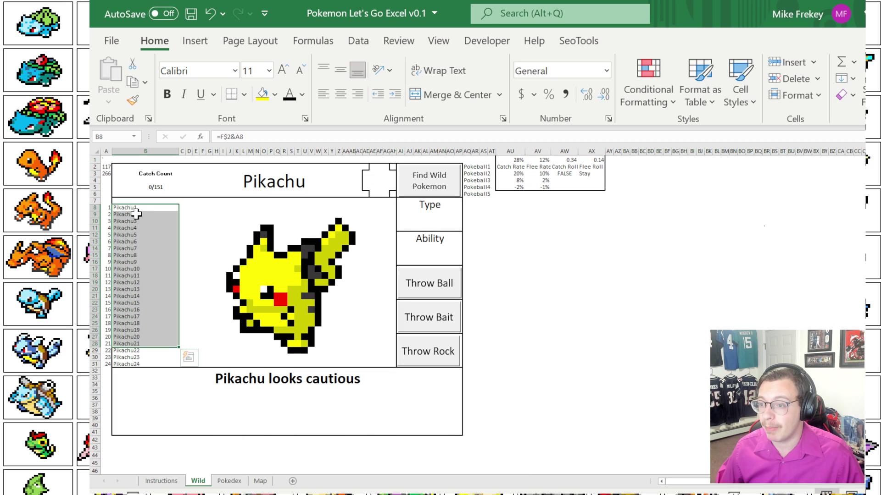
pyautogui.click(188, 209)
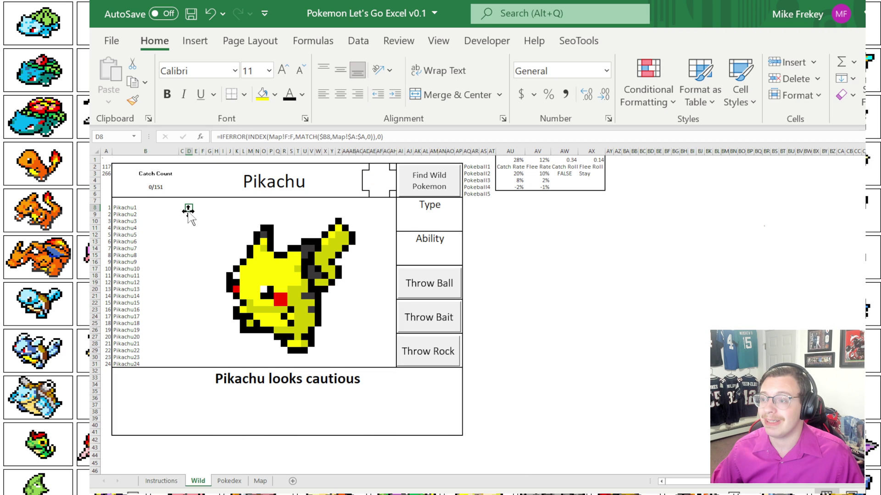
pyautogui.click(184, 209)
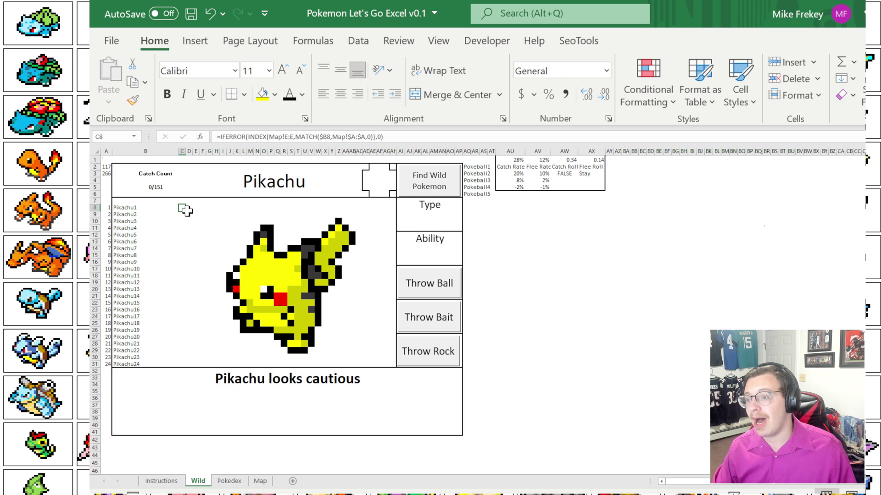
pyautogui.press('Left')
pyautogui.click(184, 210)
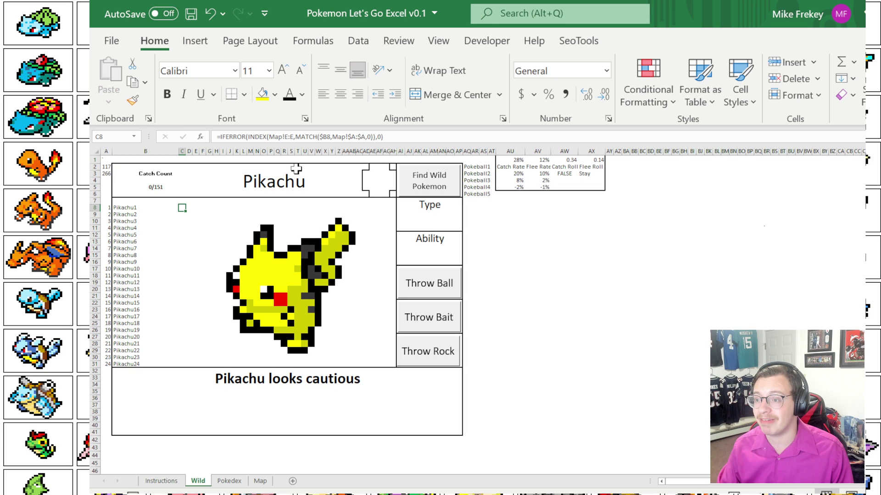
pyautogui.press('Left')
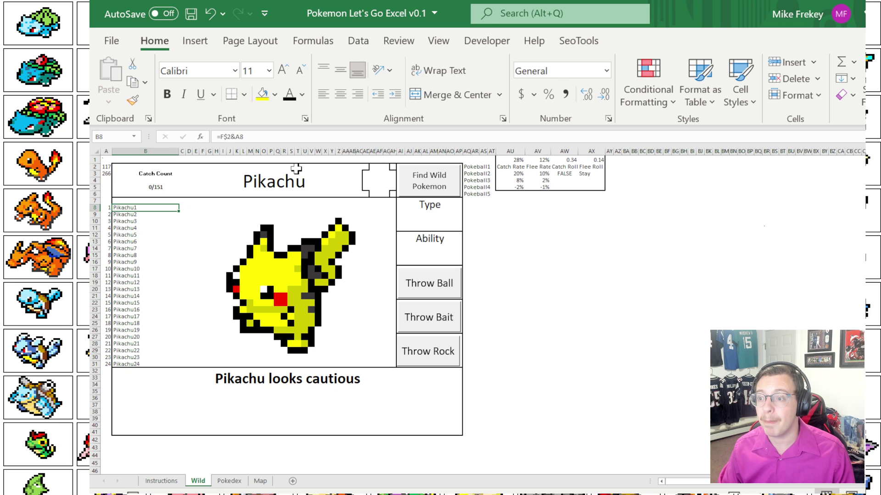
pyautogui.press('Right')
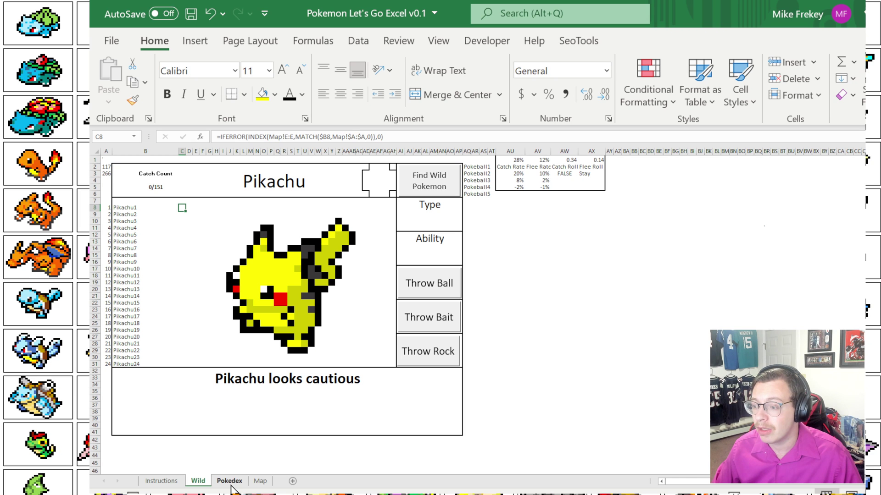
pyautogui.click(263, 487)
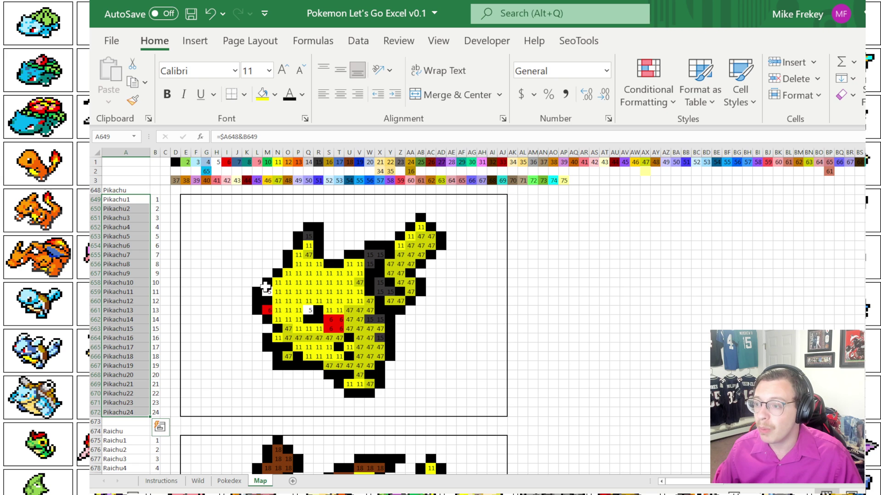
# - Select column E and E649:E672, then scroll to Raichu and check its =$A674&B675 label formula
pyautogui.click(187, 152)
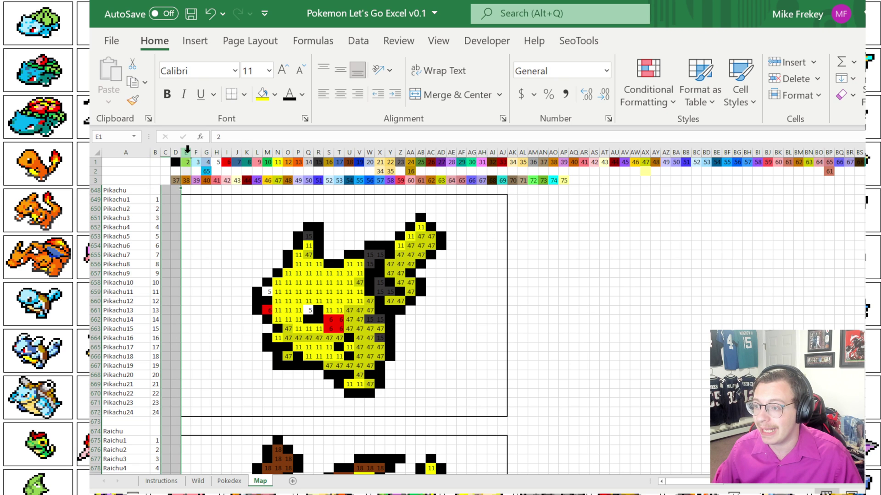
pyautogui.moveTo(185, 199); pyautogui.dragTo(185, 409)
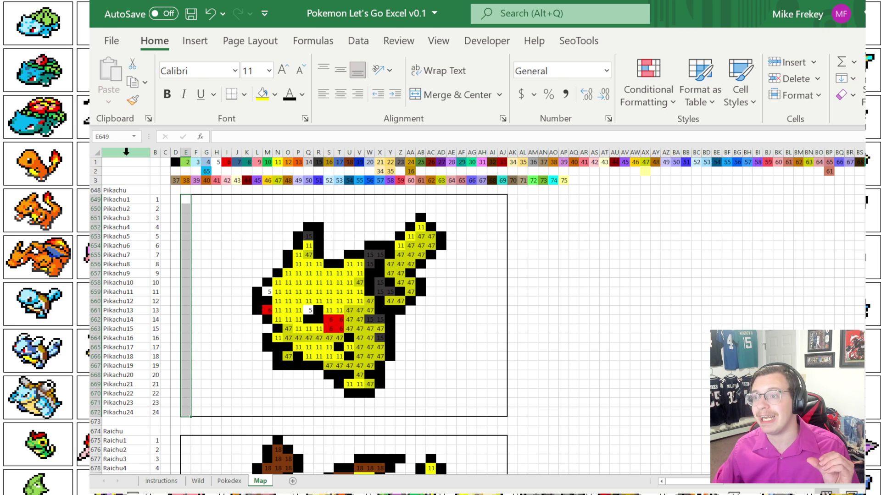
pyautogui.click(126, 151)
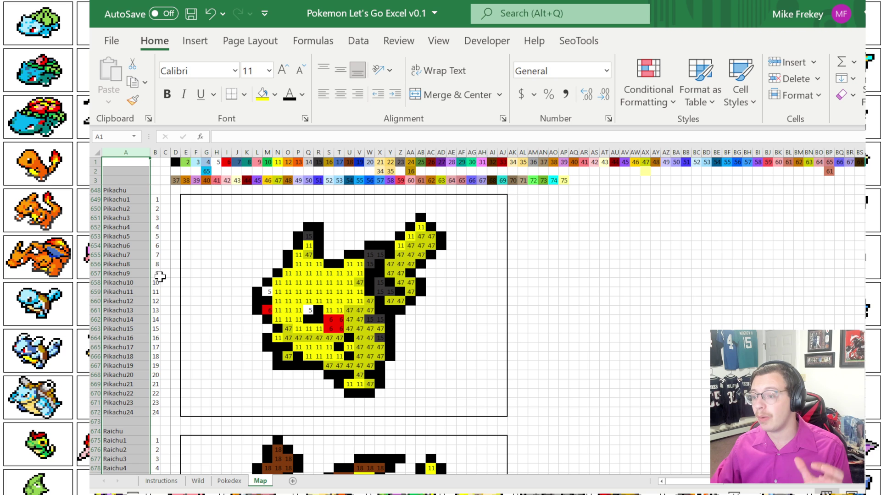
pyautogui.scroll(-4, 160, 276)
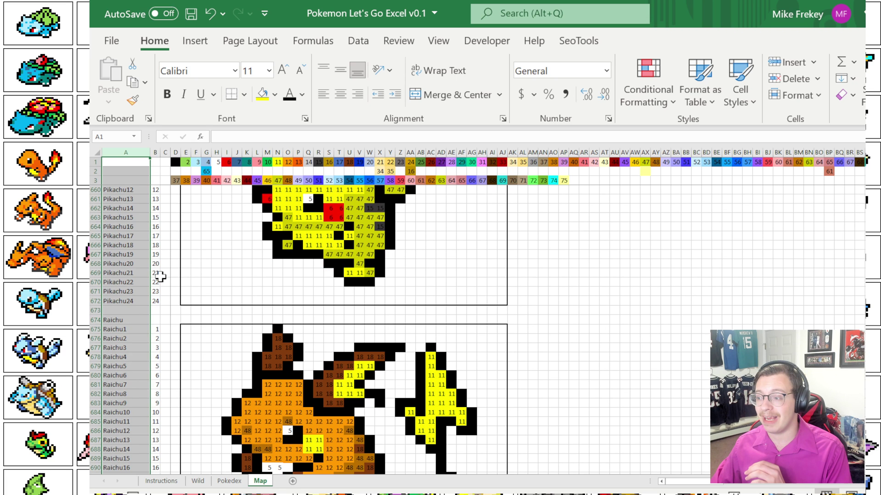
pyautogui.scroll(-3, 160, 276)
pyautogui.click(137, 248)
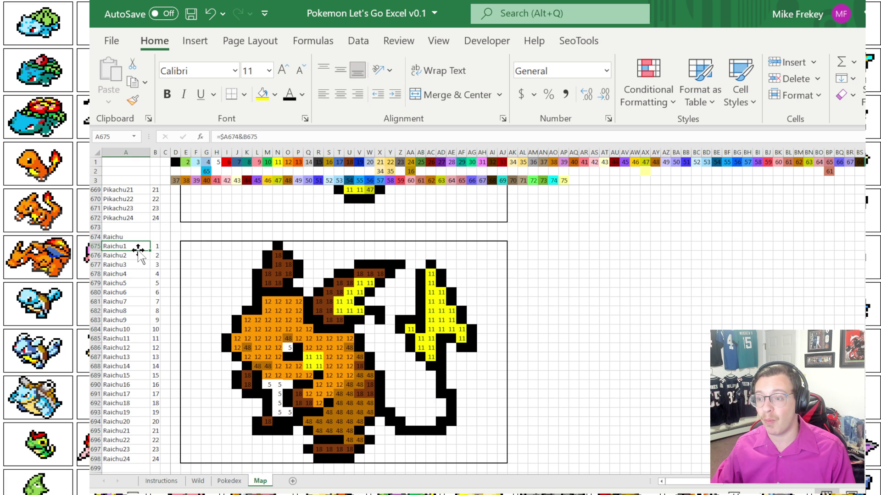
pyautogui.click(186, 247)
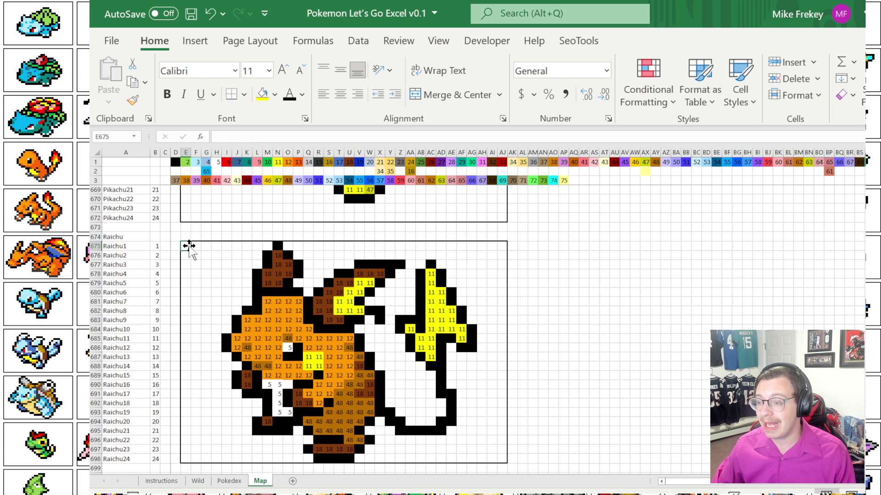
# - Clear the conditional formatting rules from Wild's B7:AH31 sprite area to expose the raw numbers, then restore them
pyautogui.click(198, 482)
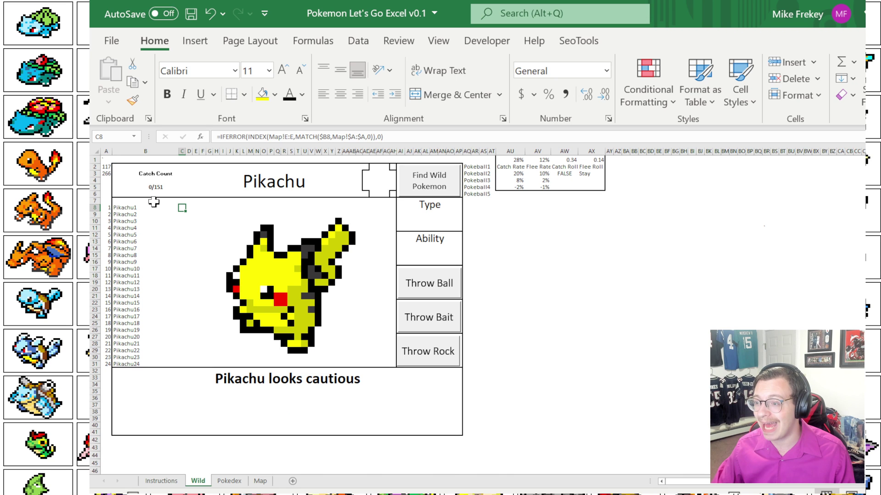
pyautogui.moveTo(154, 201); pyautogui.dragTo(392, 364)
pyautogui.click(648, 94)
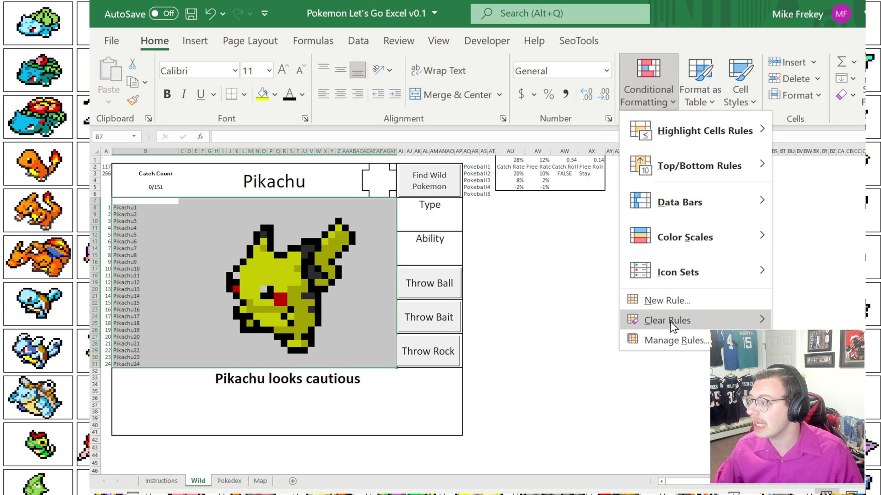
pyautogui.moveTo(670, 321)
pyautogui.click(853, 323)
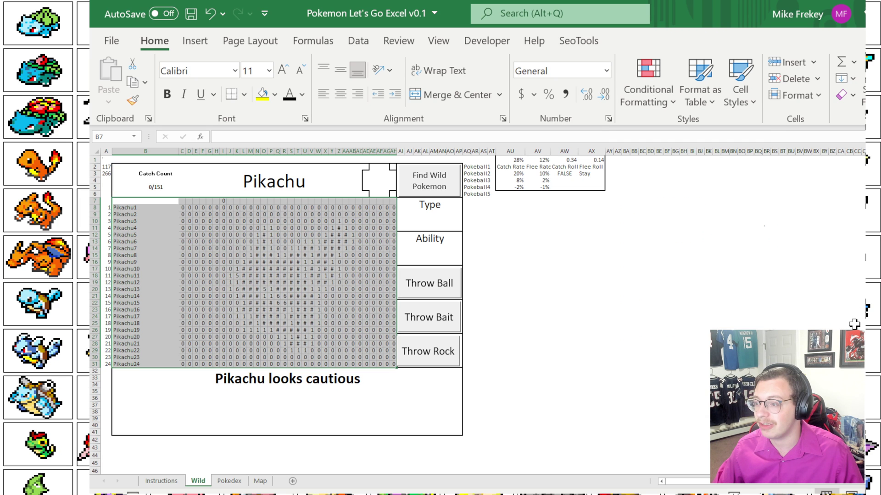
pyautogui.click(758, 283)
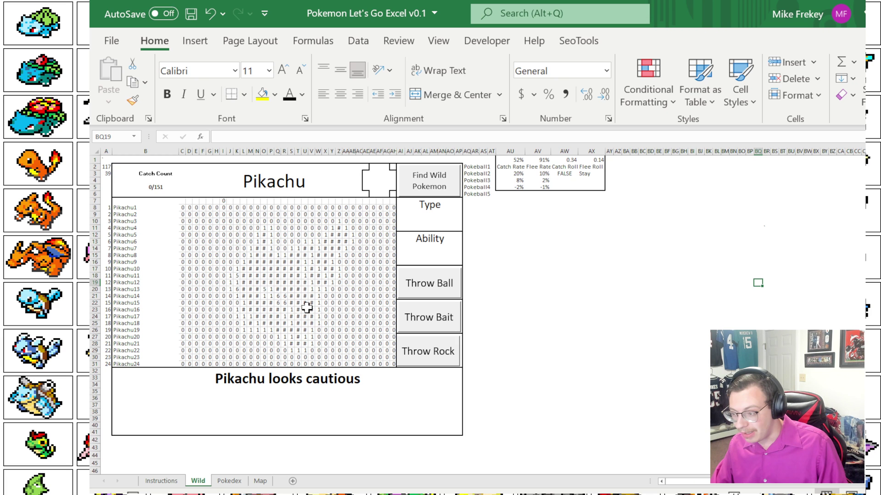
pyautogui.click(284, 283)
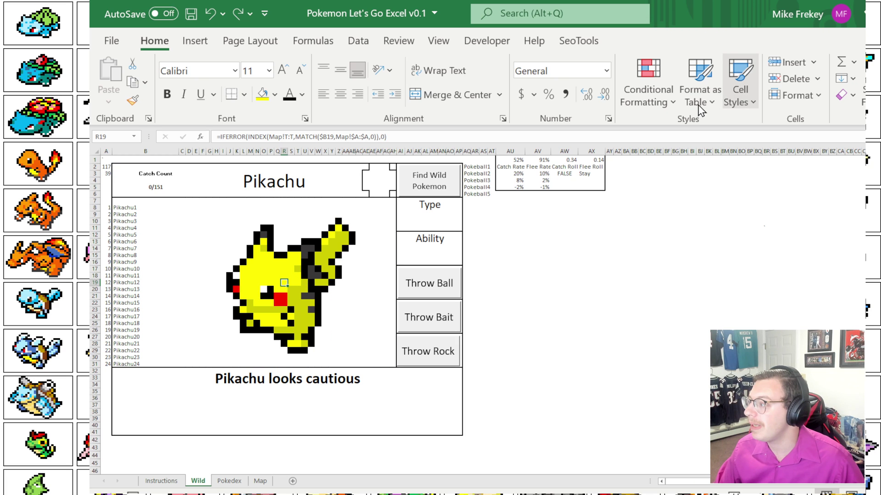
# - Open the Conditional Formatting Rules Manager and edit the 'Cell Value = 1' black-fill rule
pyautogui.click(652, 97)
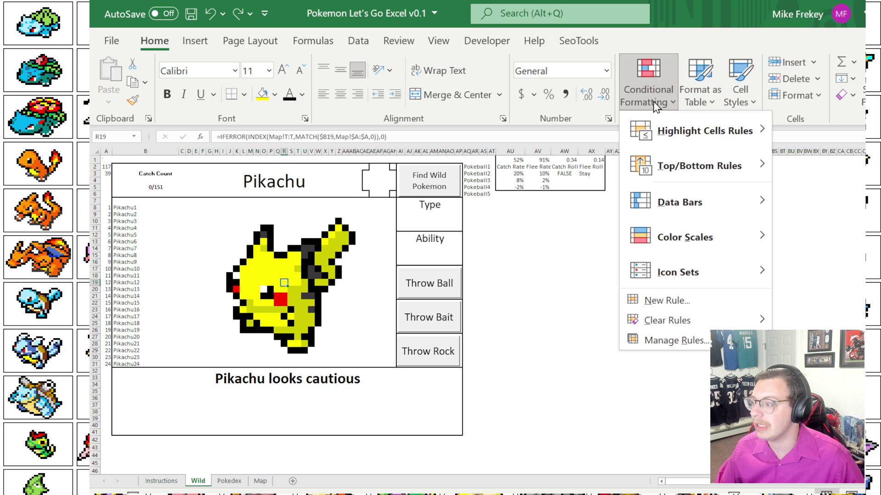
pyautogui.click(698, 342)
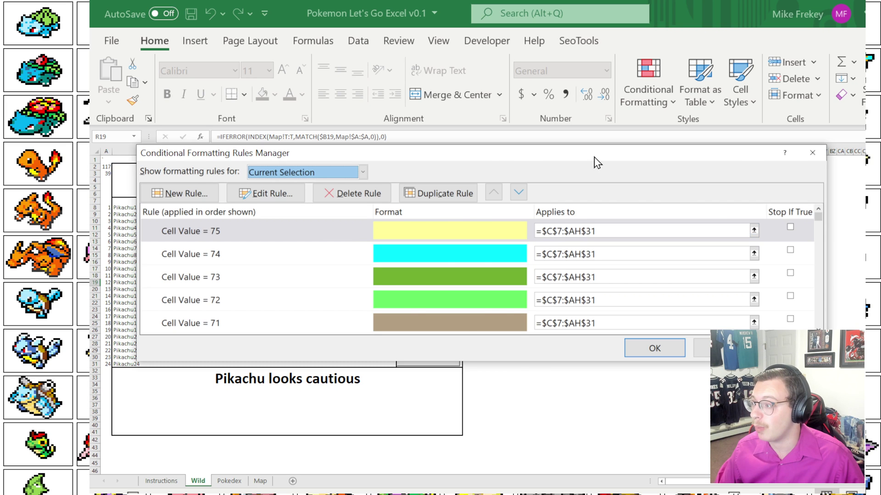
pyautogui.moveTo(593, 157); pyautogui.dragTo(878, 238)
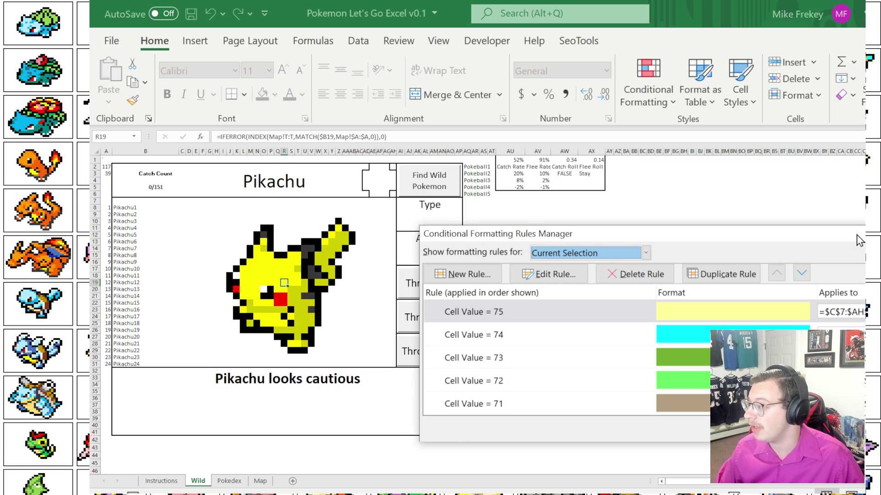
pyautogui.moveTo(857, 234); pyautogui.dragTo(683, 145)
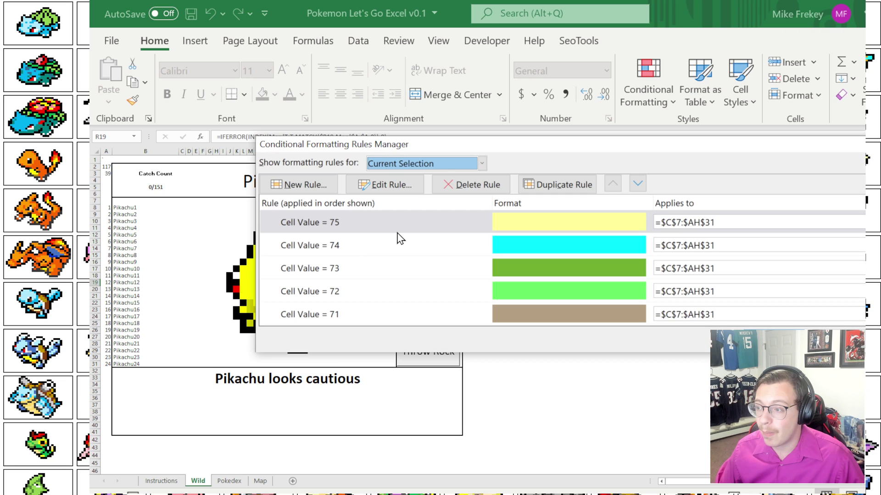
pyautogui.scroll(-20, 401, 238)
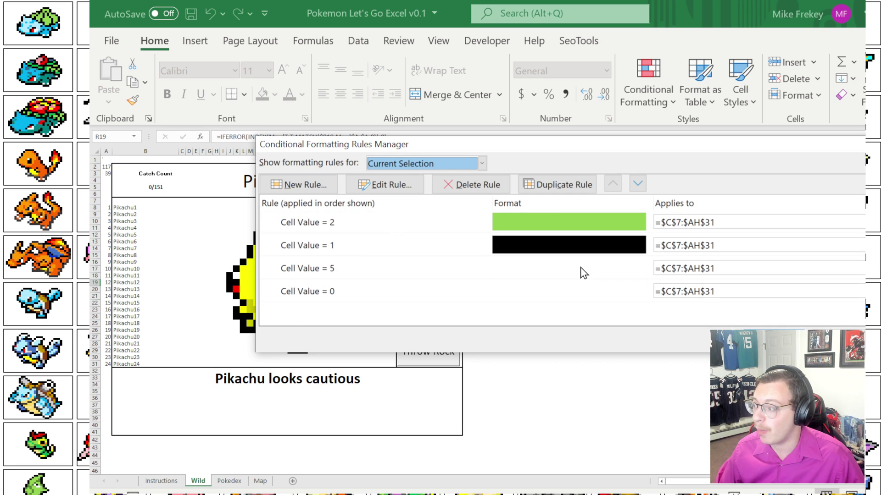
pyautogui.scroll(2, 581, 267)
pyautogui.scroll(-1, 580, 267)
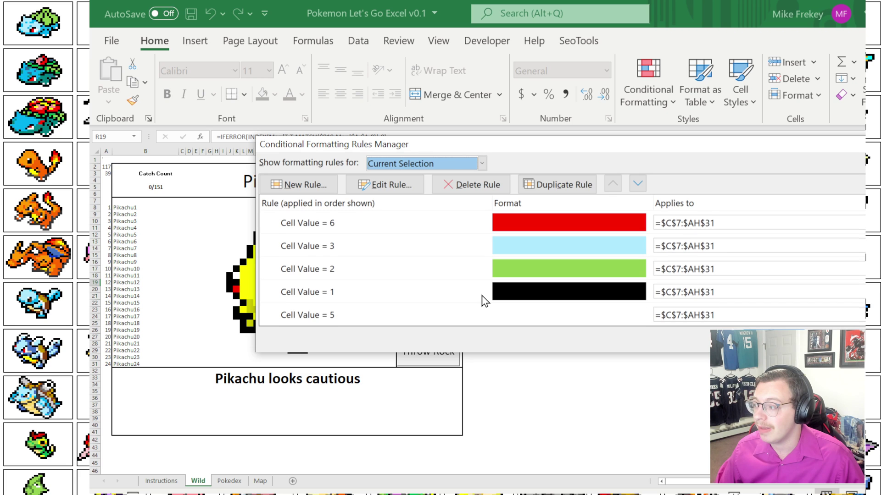
pyautogui.click(481, 296)
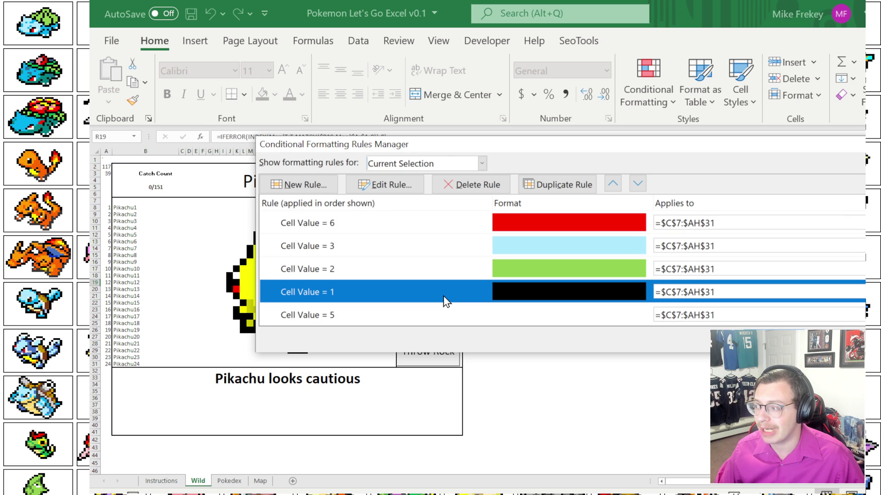
pyautogui.click(398, 190)
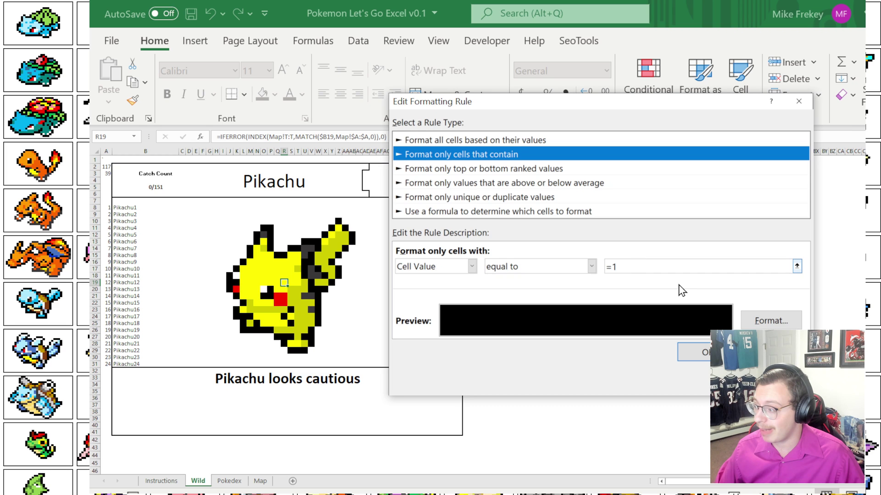
# - Review the value-1 rule's font and fill colour settings, then close all dialogs unchanged
pyautogui.click(771, 321)
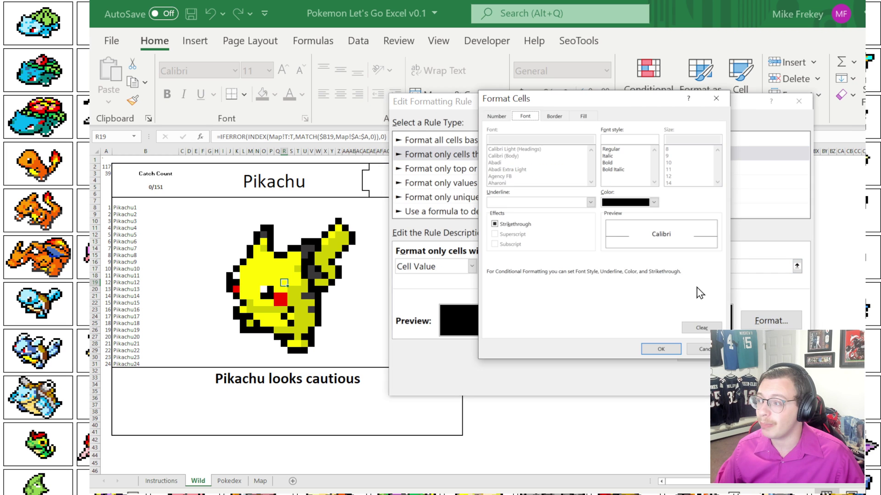
pyautogui.click(653, 202)
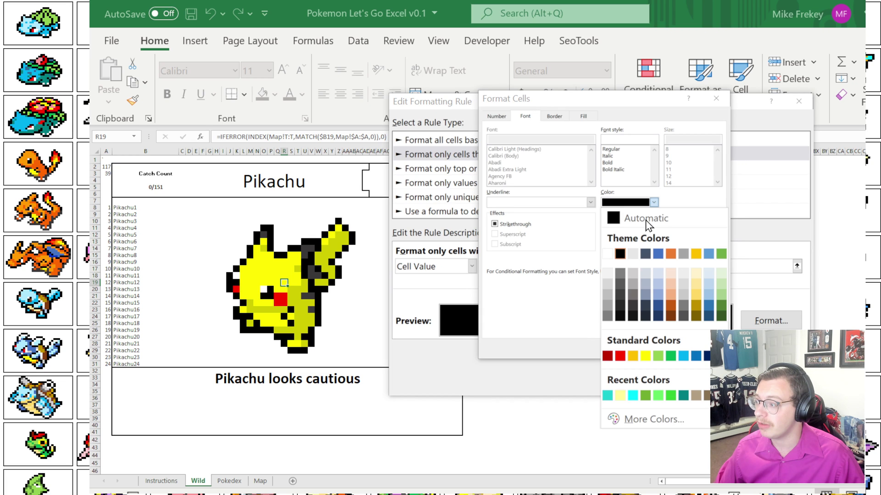
pyautogui.click(619, 254)
pyautogui.click(583, 116)
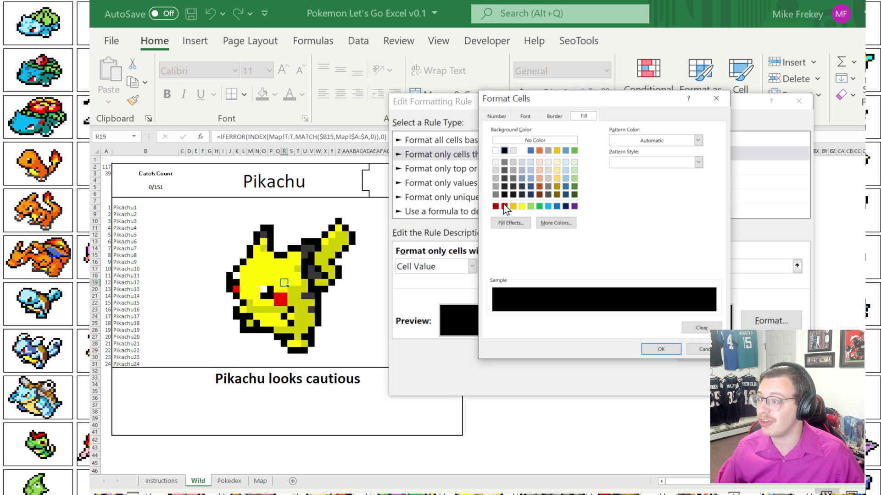
pyautogui.click(563, 224)
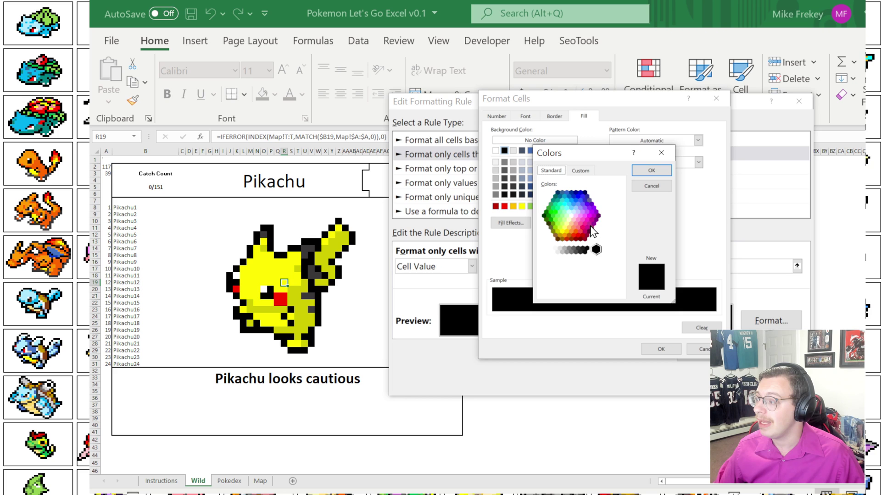
pyautogui.click(637, 187)
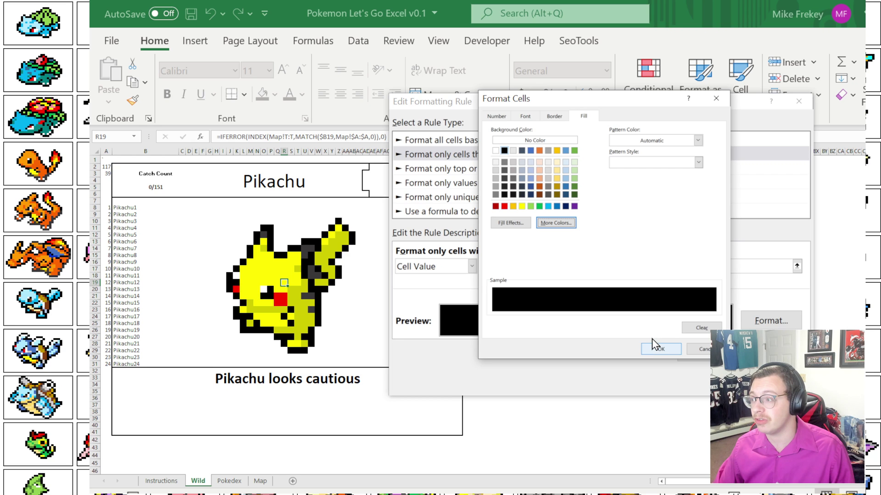
pyautogui.click(532, 117)
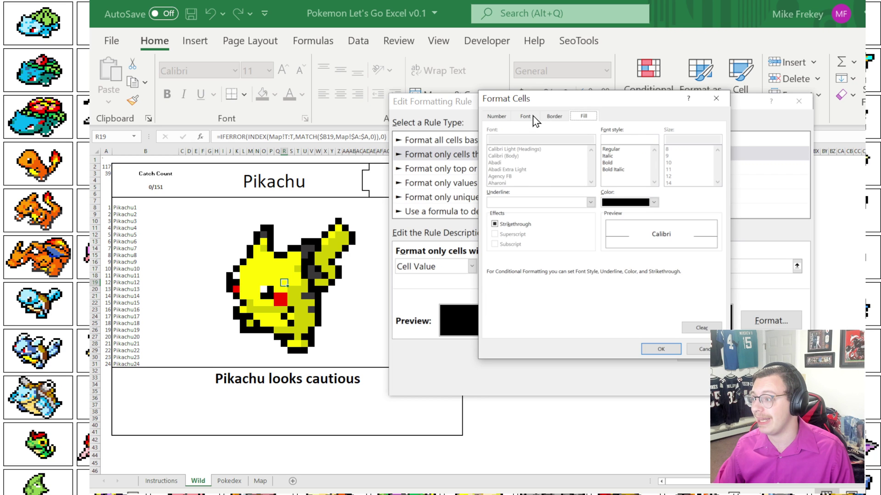
pyautogui.press('Return')
pyautogui.press('Return')
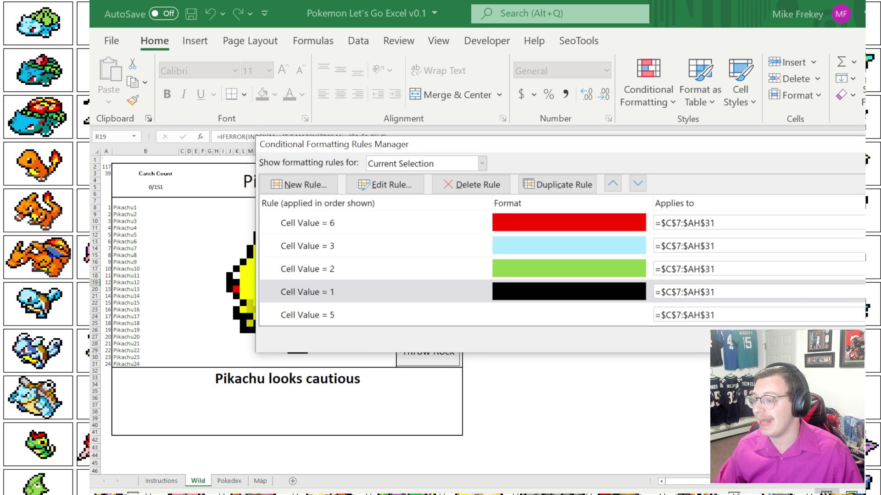
pyautogui.press('Escape')
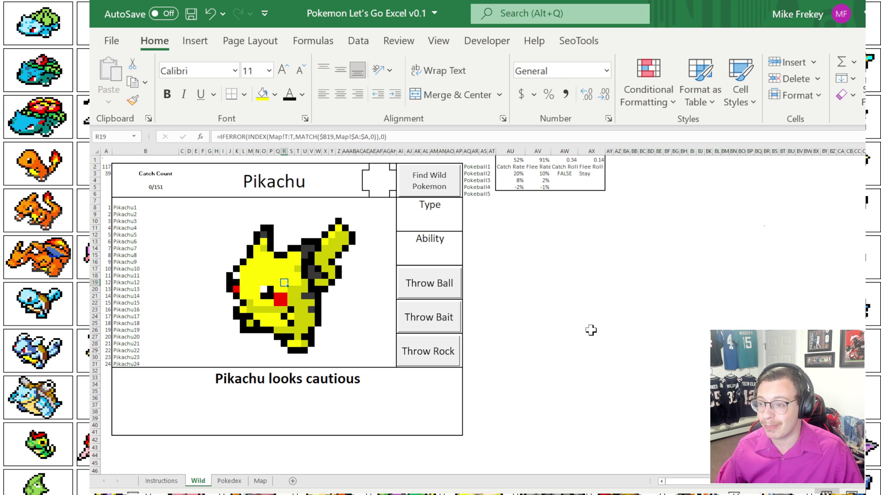
# - Find a new wild Pokemon (Magnemite), clear B7:AH31's colour rules to show its numbers, then undo
pyautogui.click(412, 176)
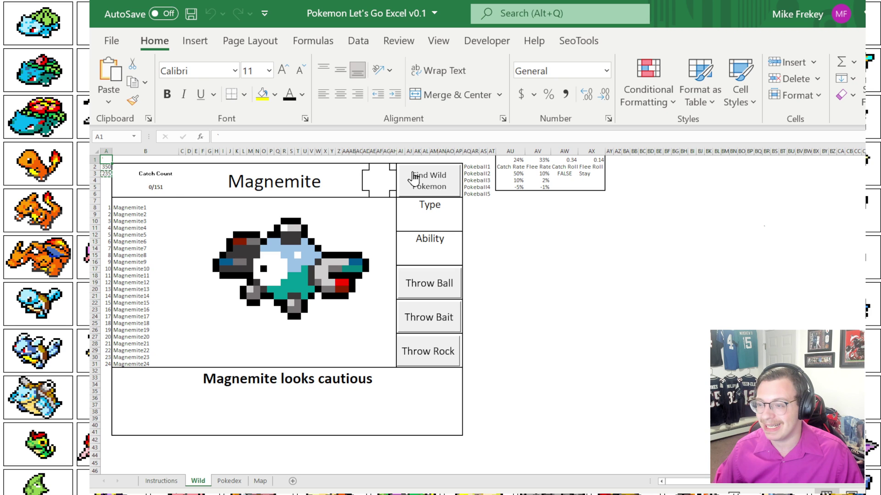
pyautogui.moveTo(137, 200); pyautogui.dragTo(395, 365)
pyautogui.click(642, 98)
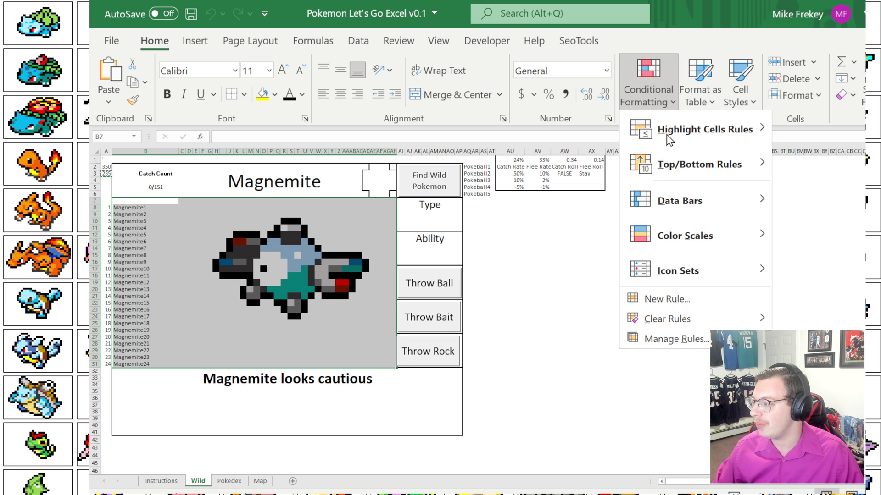
pyautogui.moveTo(702, 321)
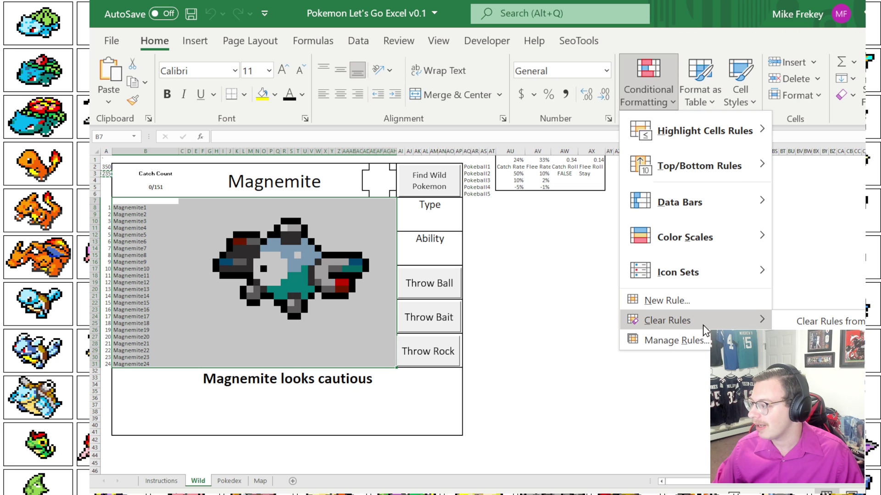
pyautogui.click(822, 321)
pyautogui.click(683, 310)
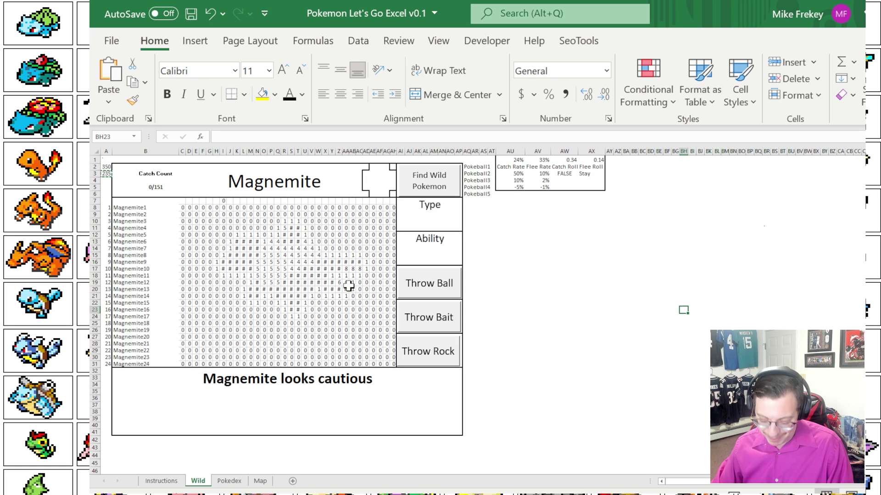
pyautogui.hotkey('ctrl', 'z')
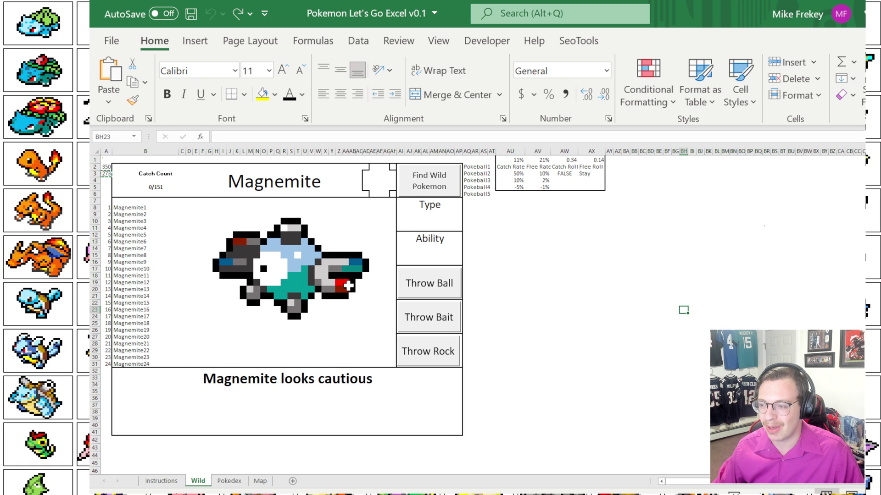